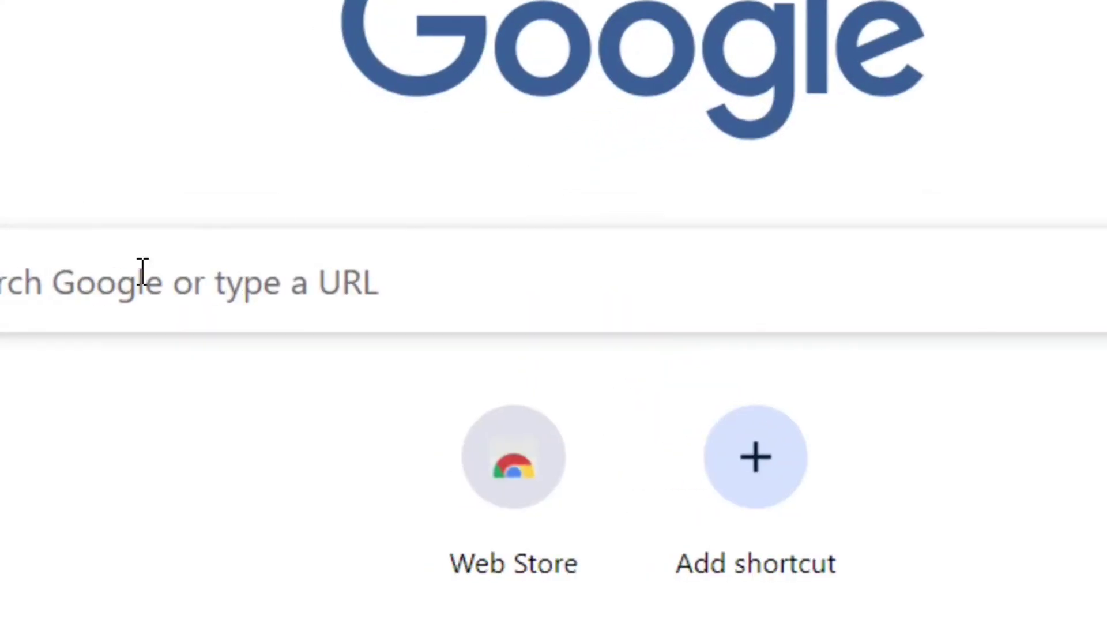
Search Google for 'protonmail' by accepting the autocomplete suggestion
left_click(286, 286)
type("p")
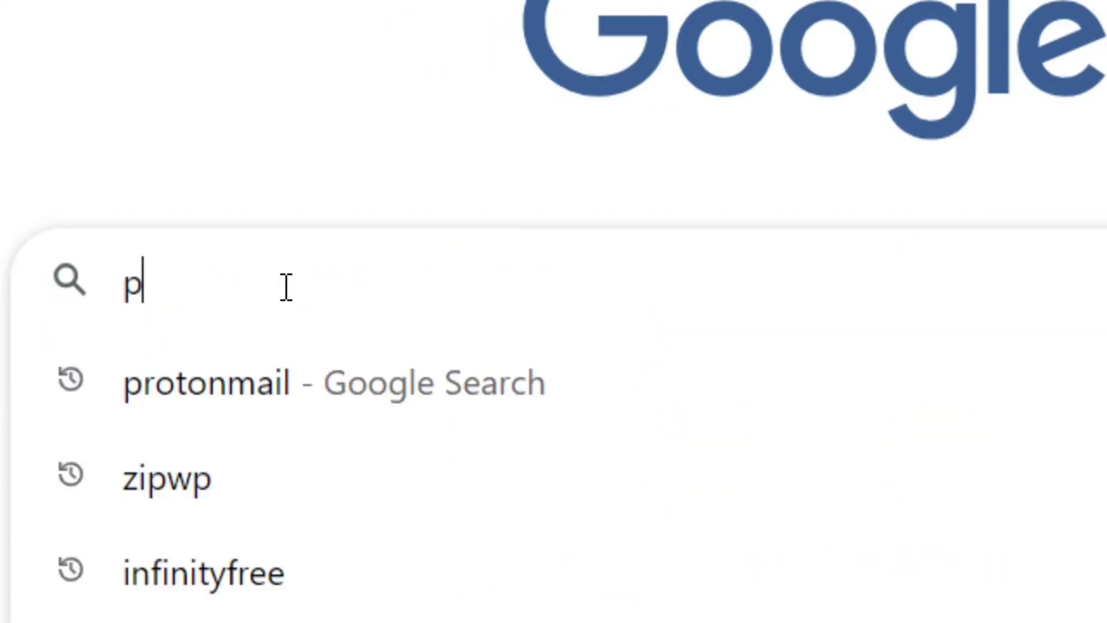
type("r")
key("Right")
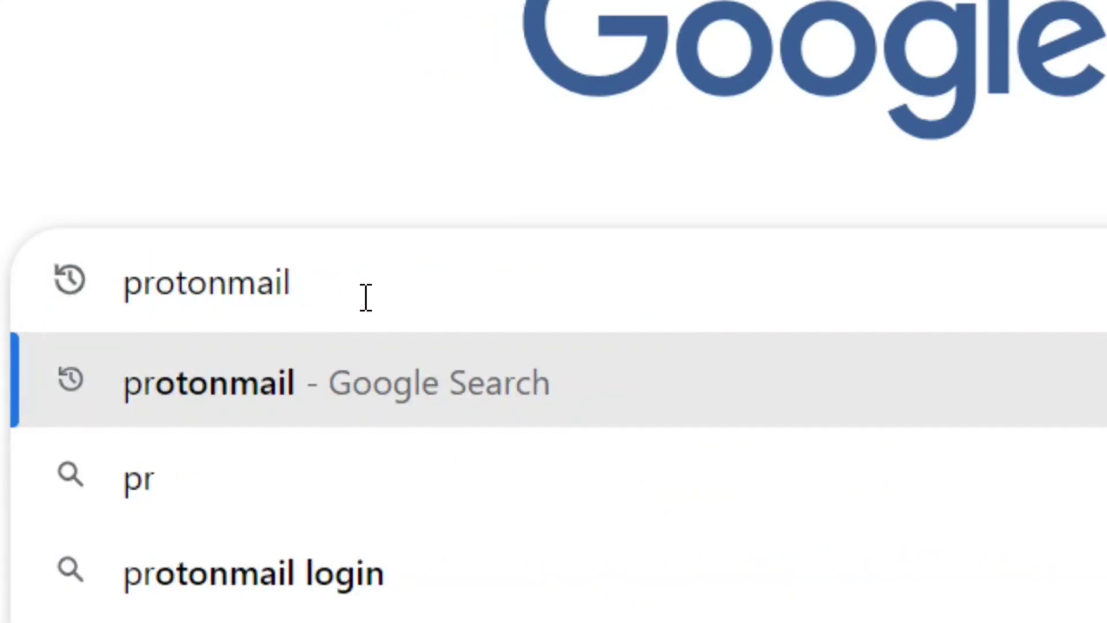
left_click_drag(349, 293, 175, 288)
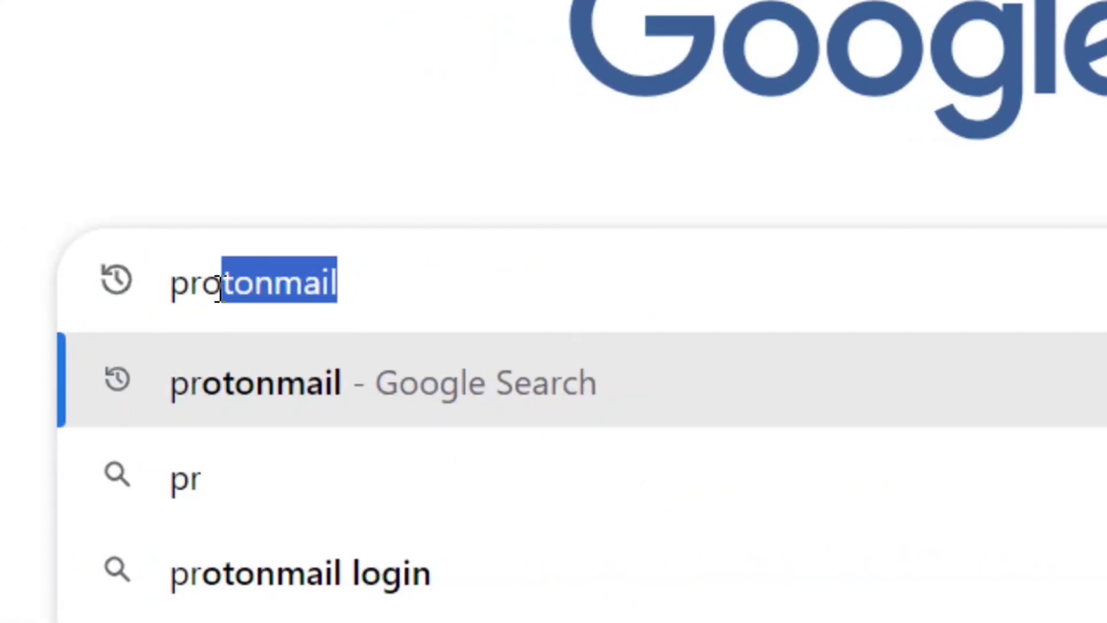
left_click(553, 285)
key("Return")
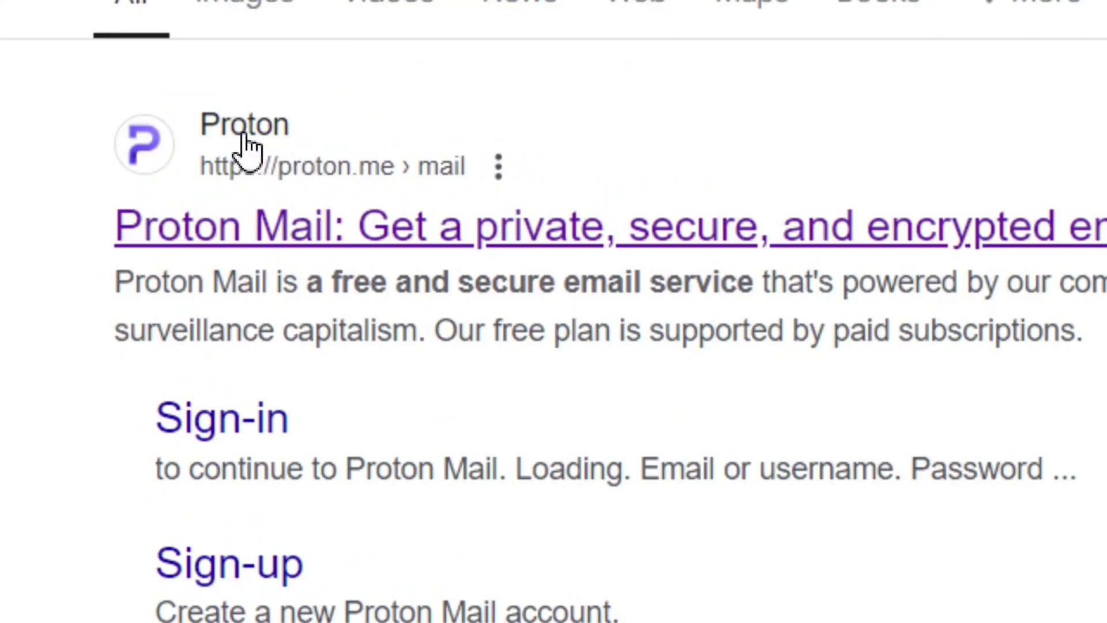
Open the Proton Mail site and review the Proton Free plan at €0.00/month on the pricing page
left_click(237, 134)
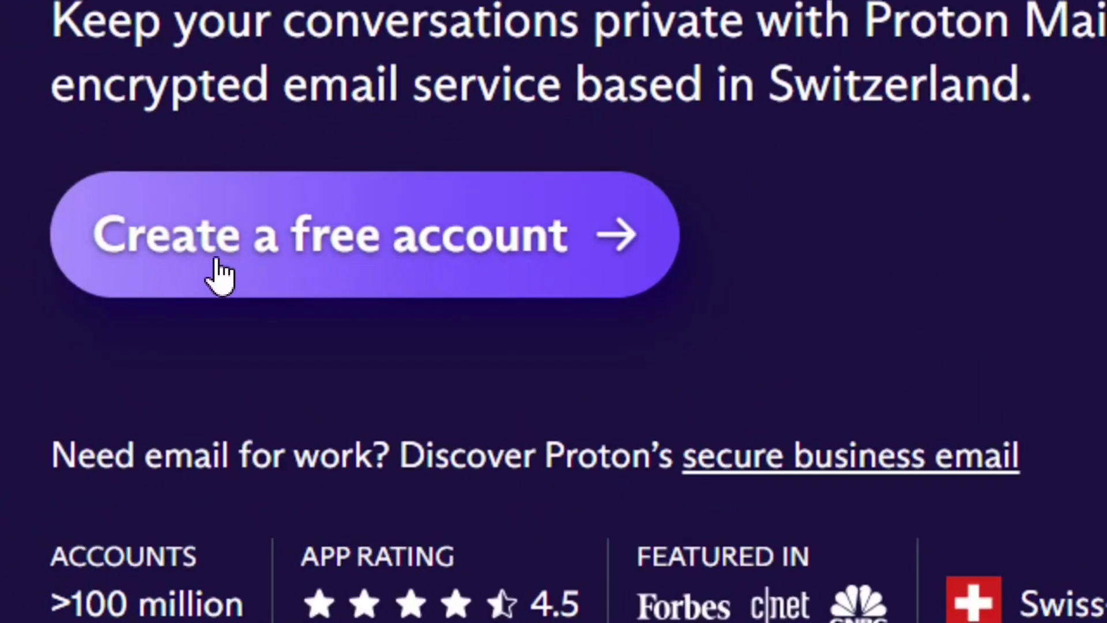
left_click(362, 248)
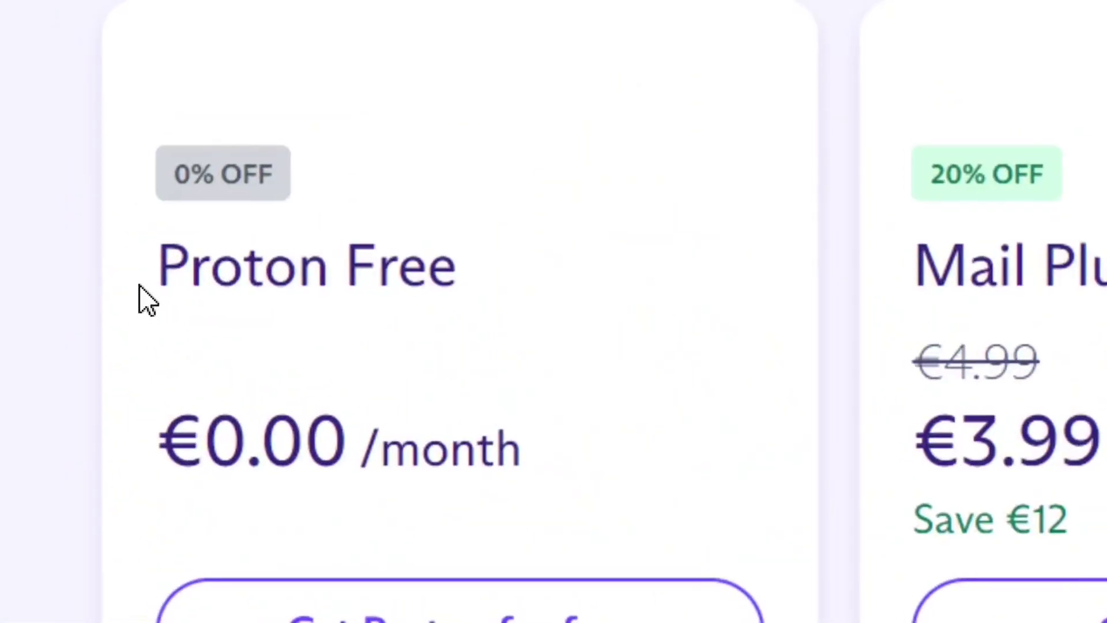
left_click_drag(515, 269, 129, 294)
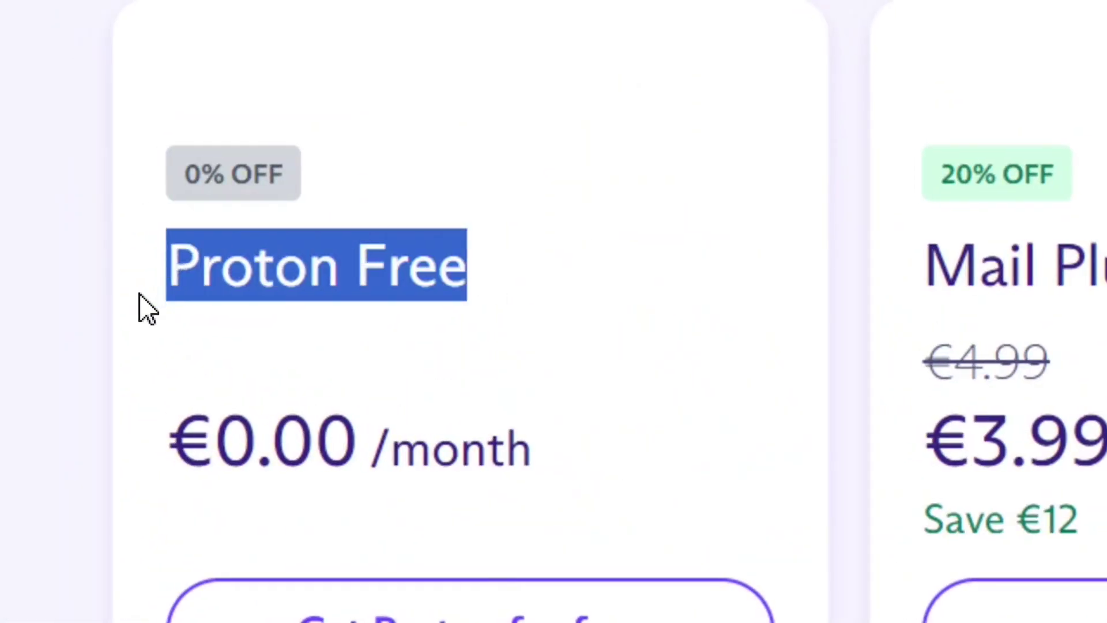
left_click(489, 291)
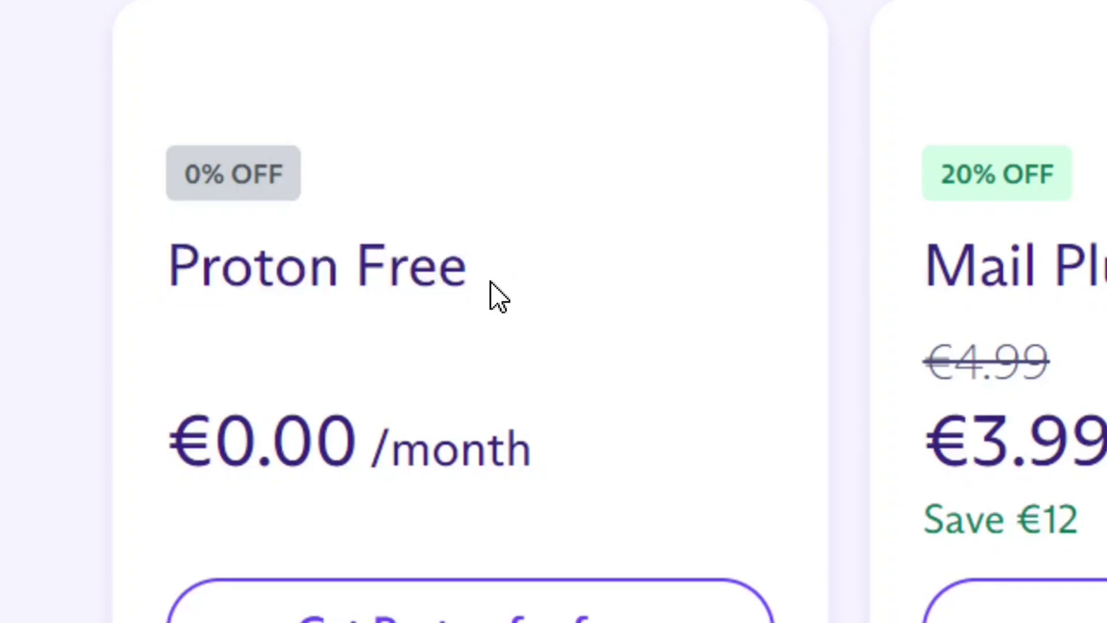
left_click_drag(568, 489, 167, 479)
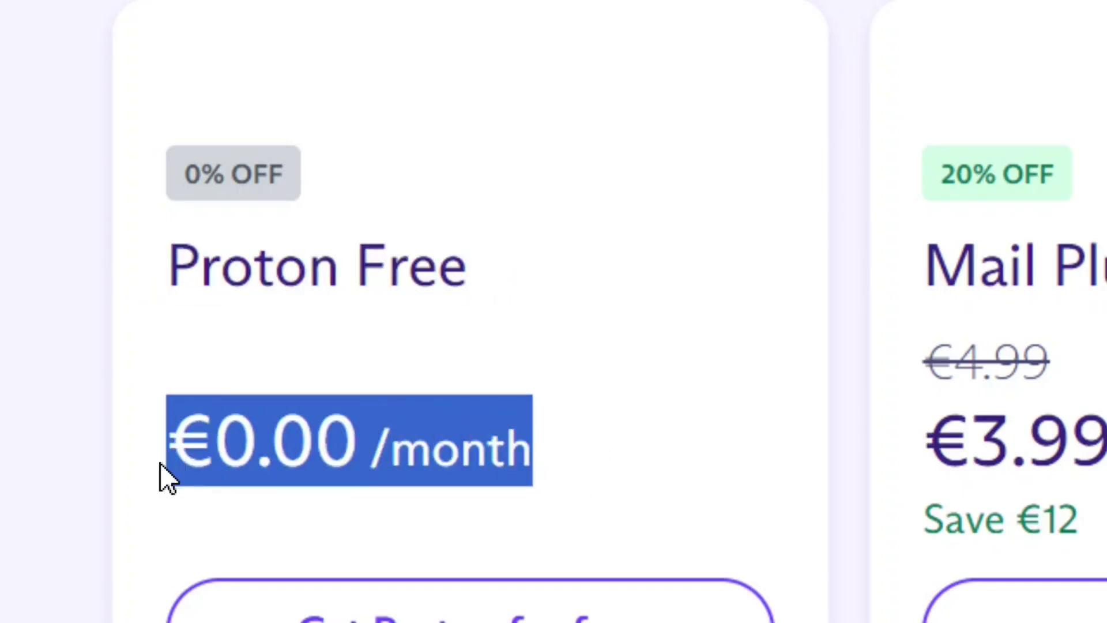
left_click(615, 460)
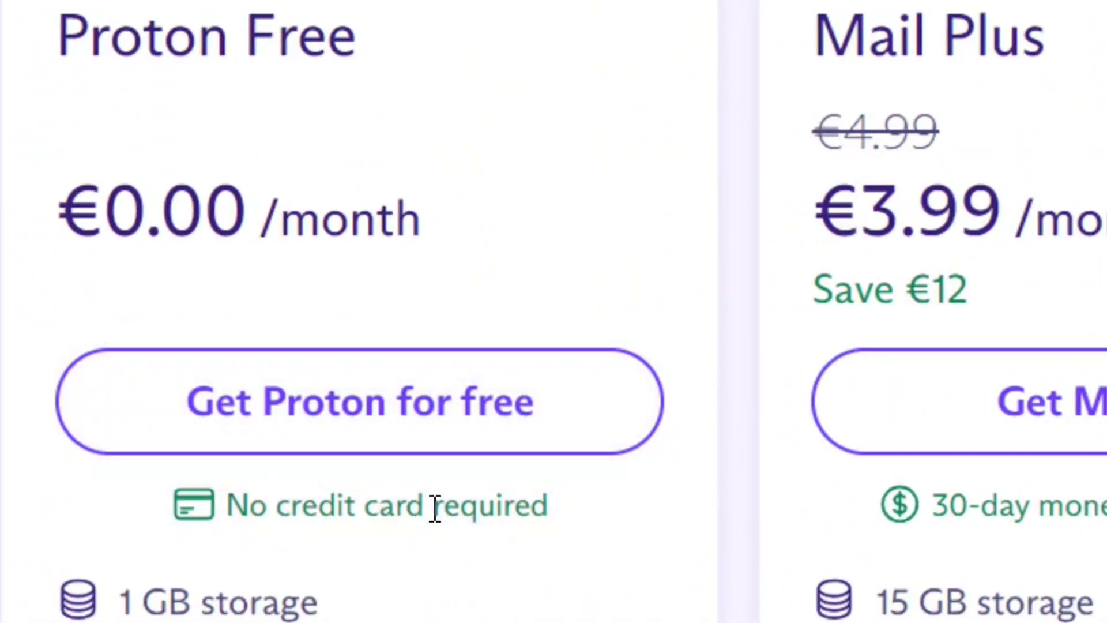
scroll(320, 553, "down", 3)
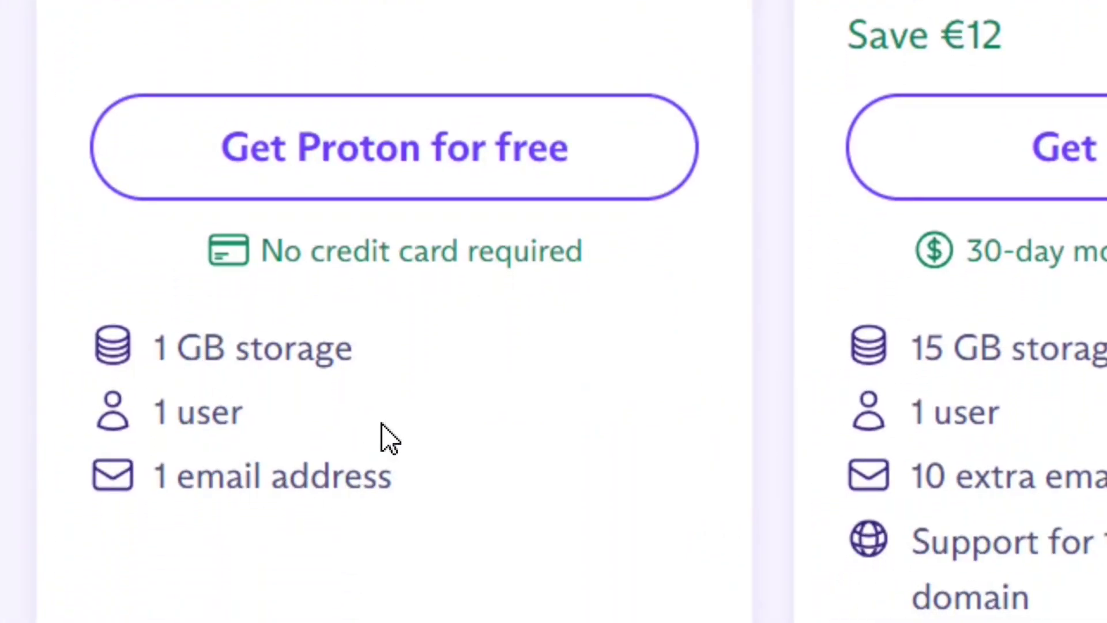
scroll(494, 92, "up", 2)
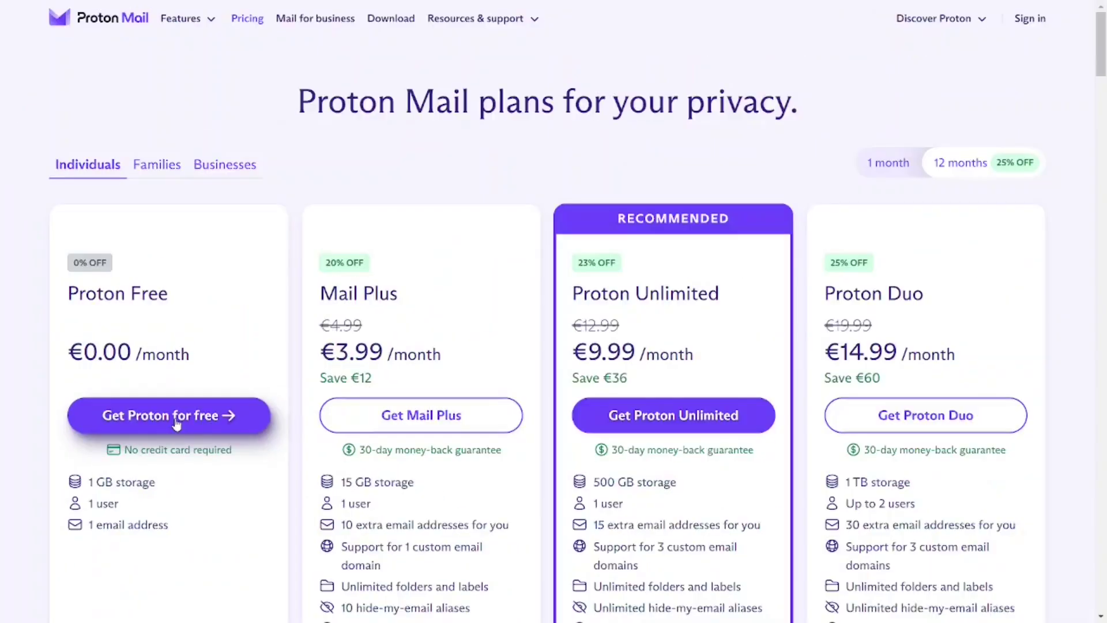
Choose Get Proton for free and continue with Proton Free, declining the Mail Plus offer
left_click(418, 325)
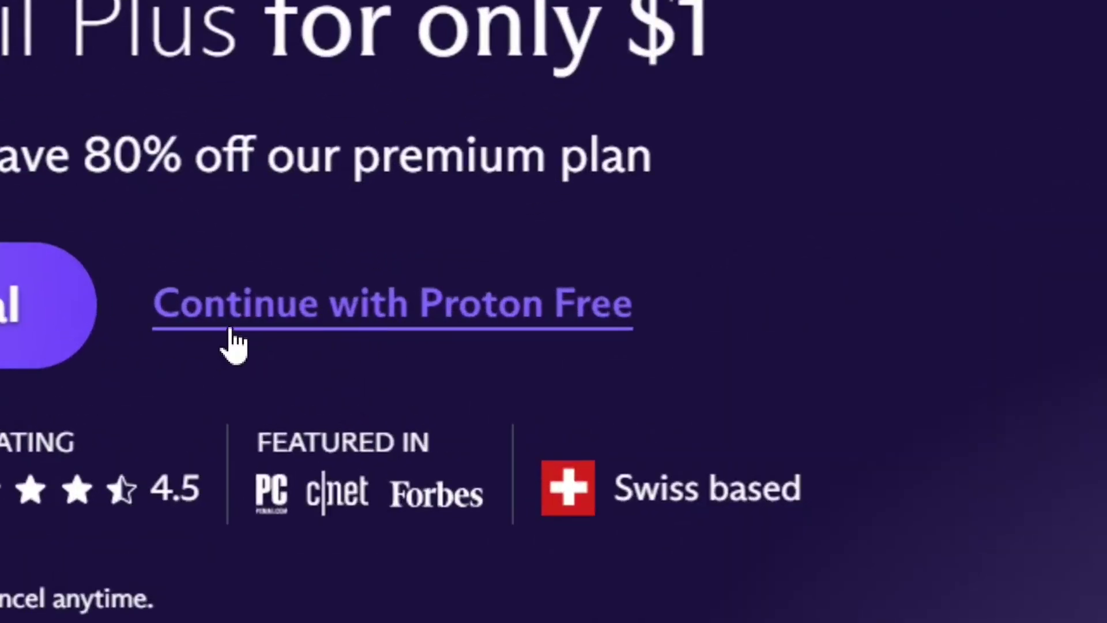
left_click(427, 322)
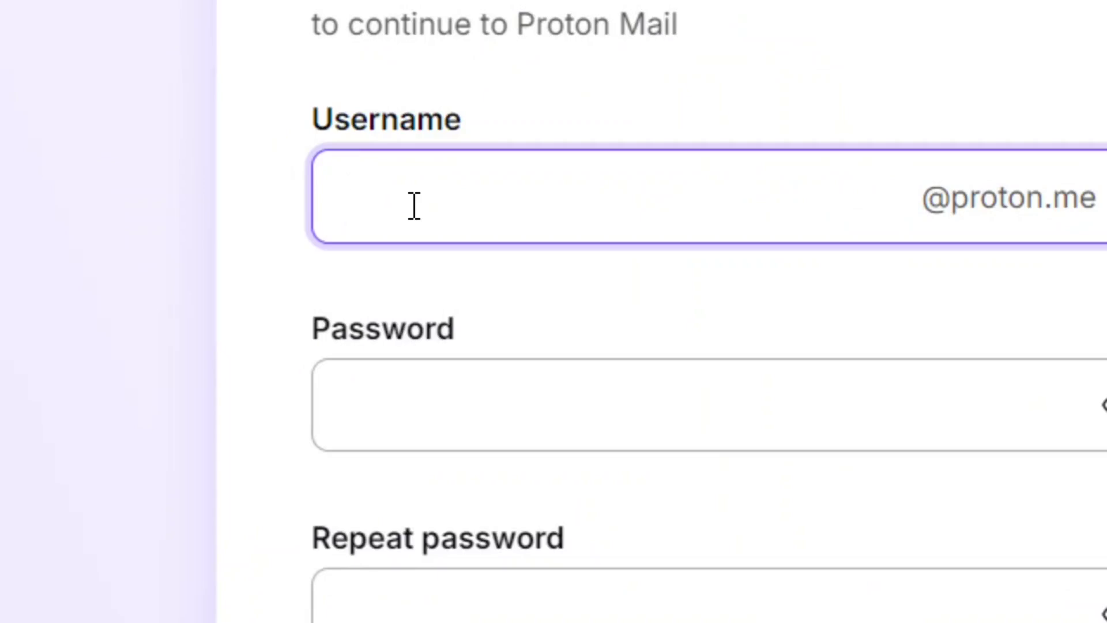
Enter a username and matching passwords, revising the username after it's rejected as taken
type("naag")
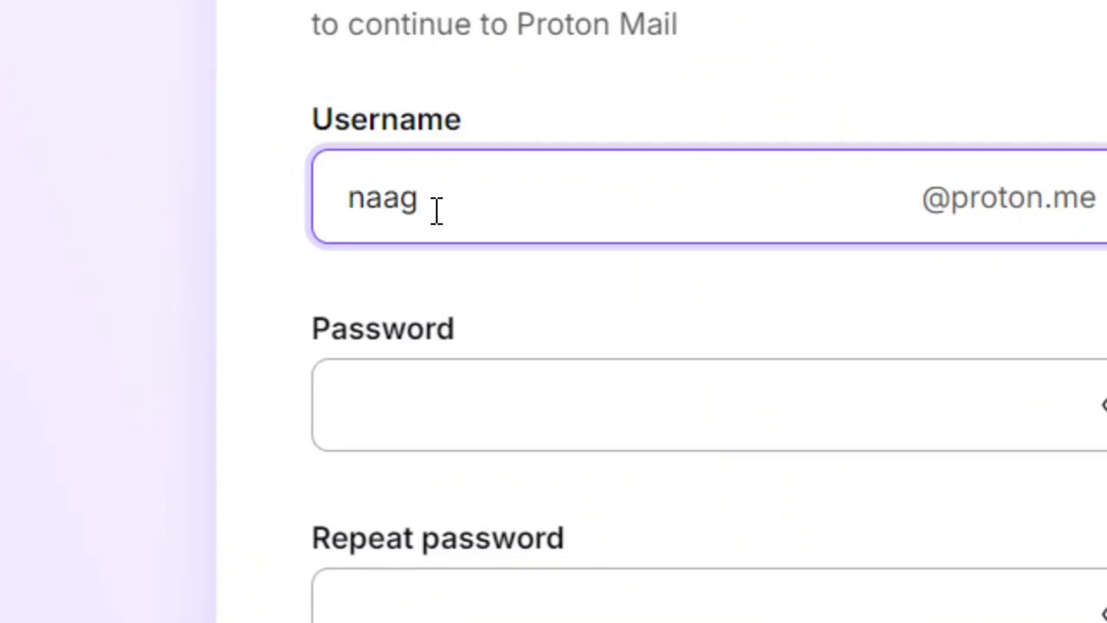
left_click_drag(457, 210, 288, 226)
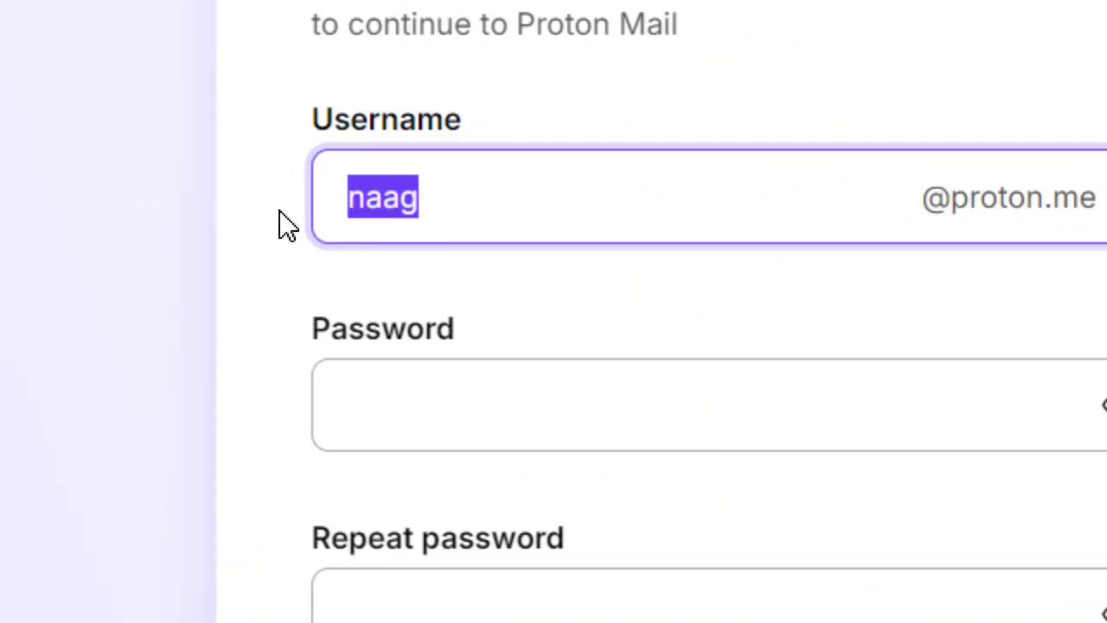
left_click(495, 214)
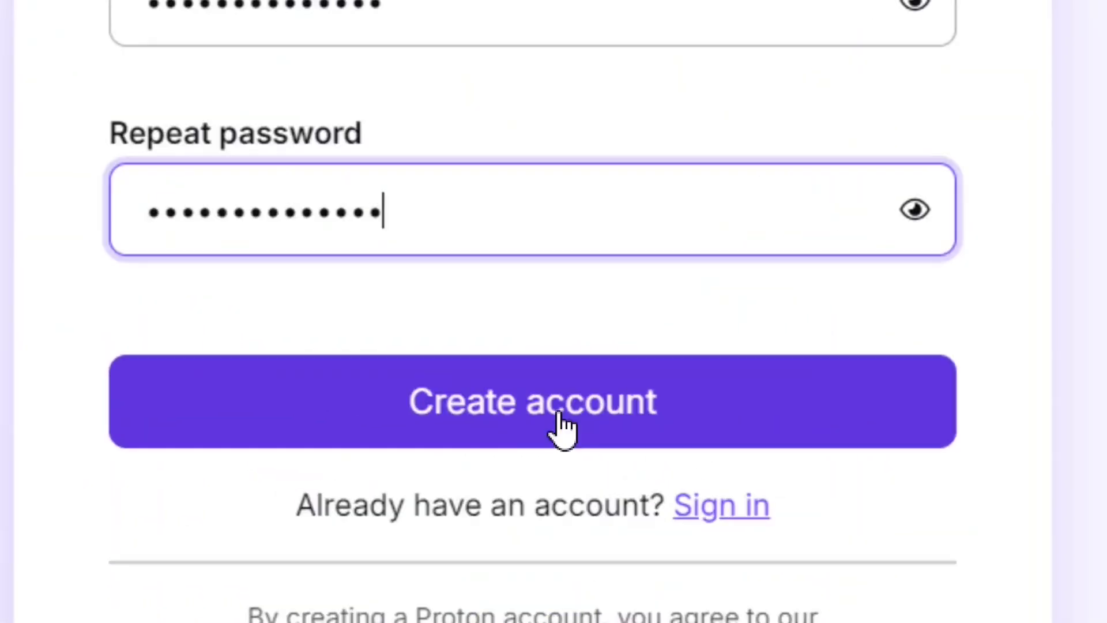
left_click(534, 412)
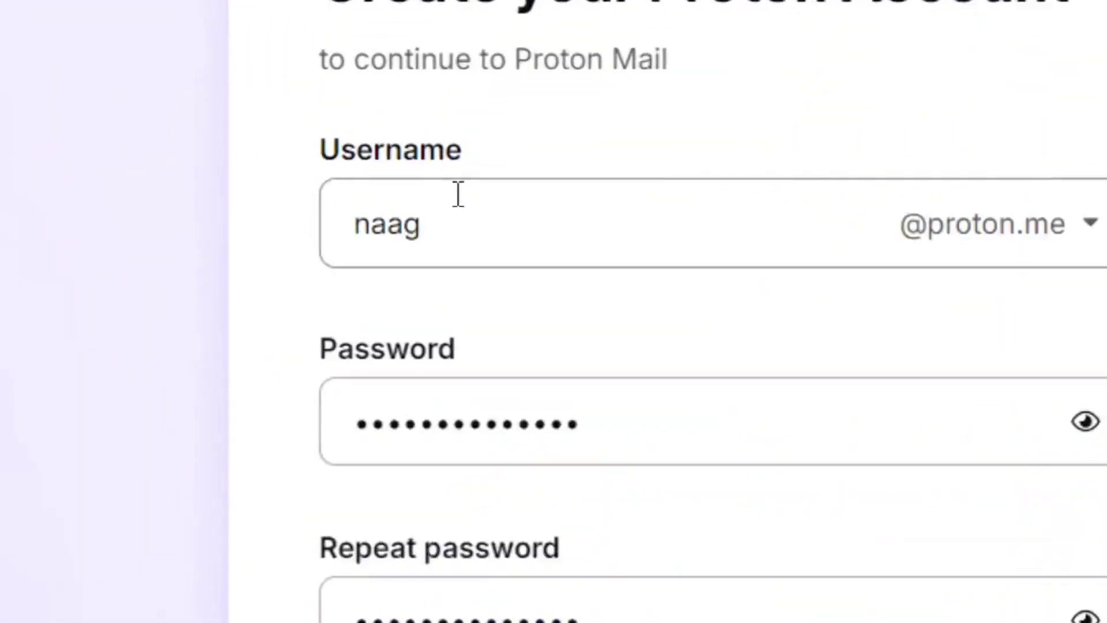
left_click(455, 205)
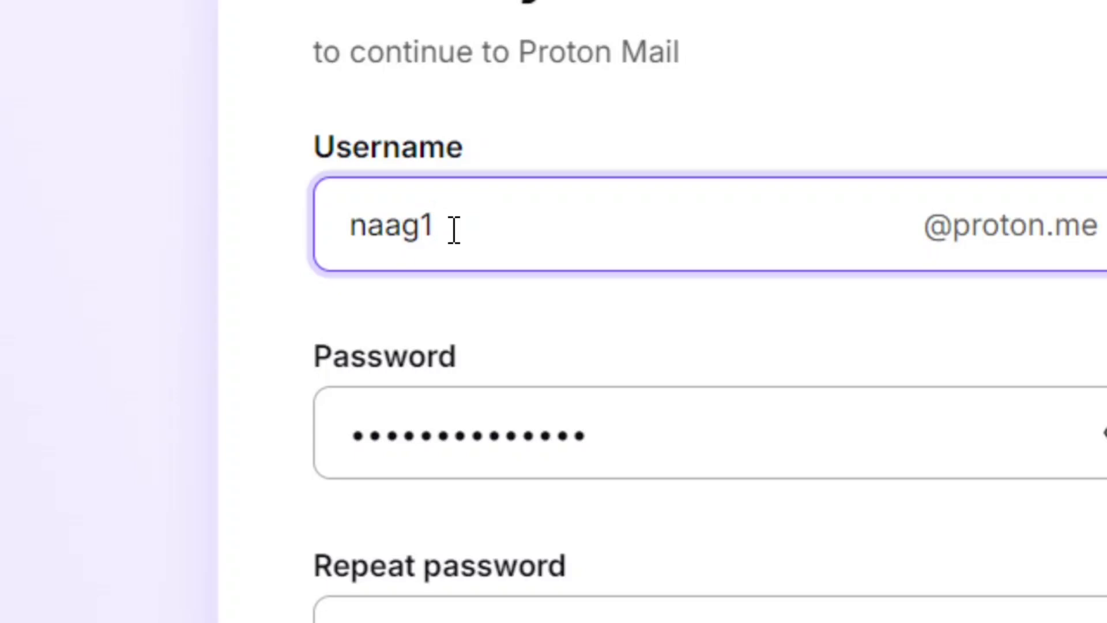
left_click_drag(470, 229, 271, 247)
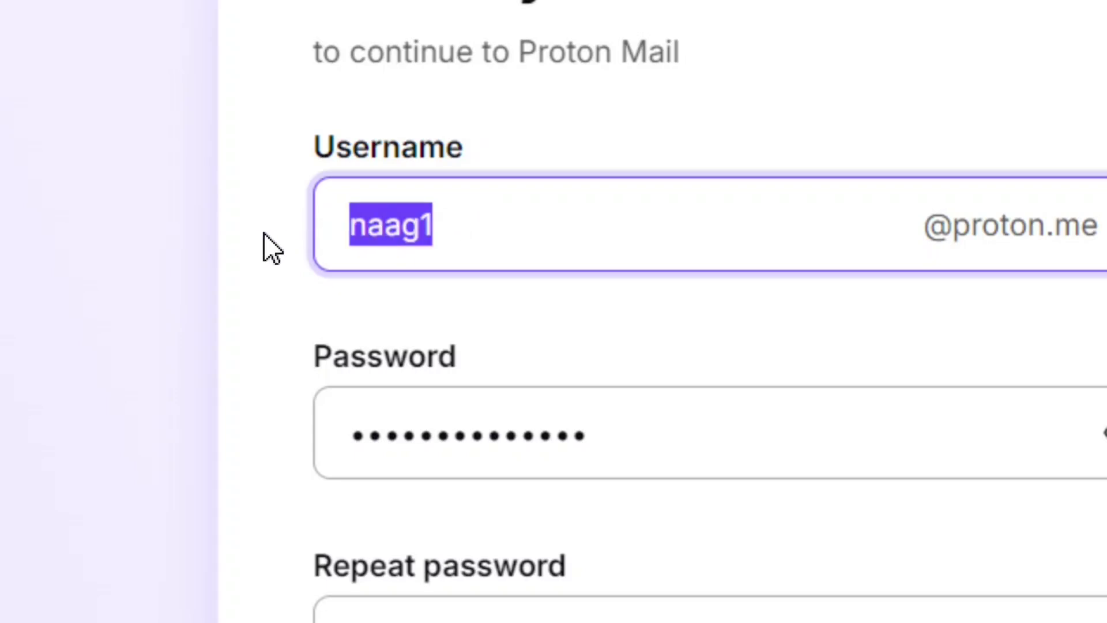
left_click(466, 233)
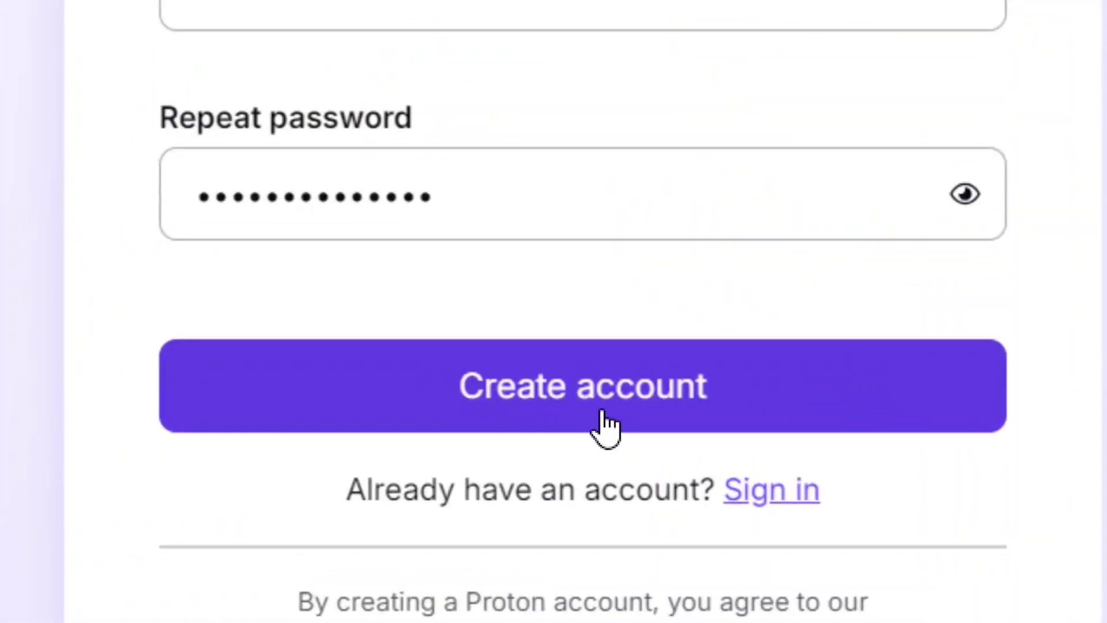
Create the account and request a verification code sent to the user's Gmail address
left_click(554, 417)
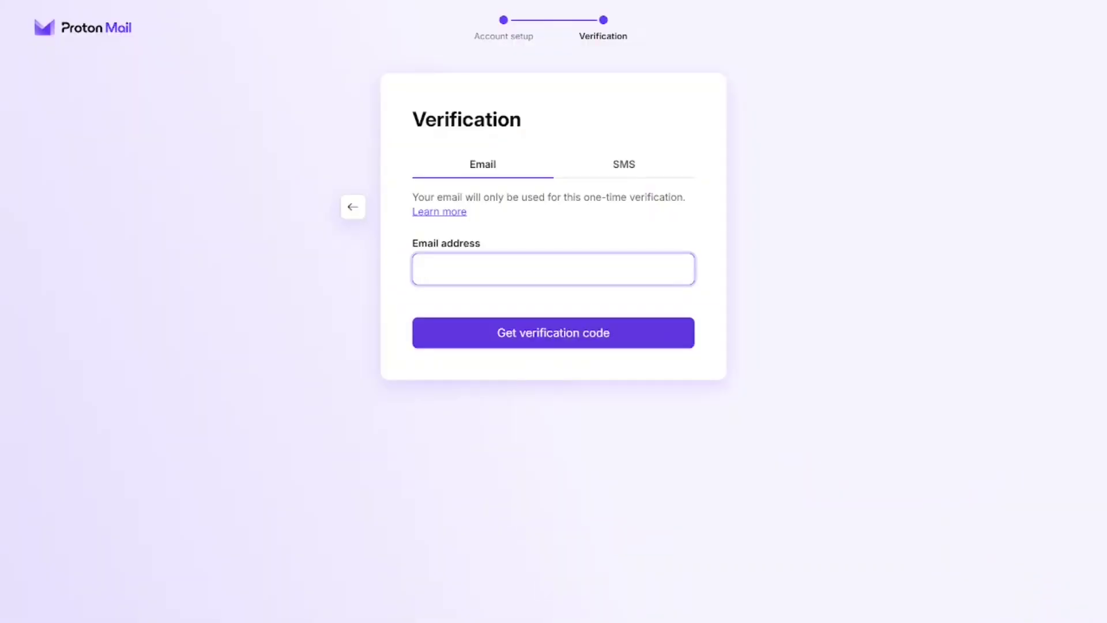
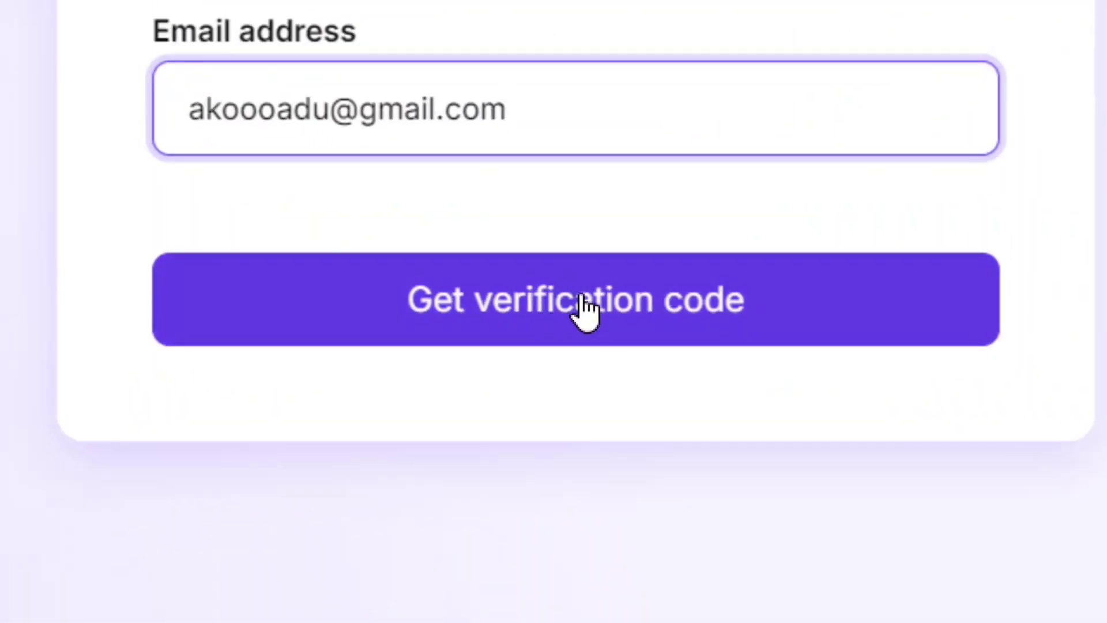
left_click(550, 307)
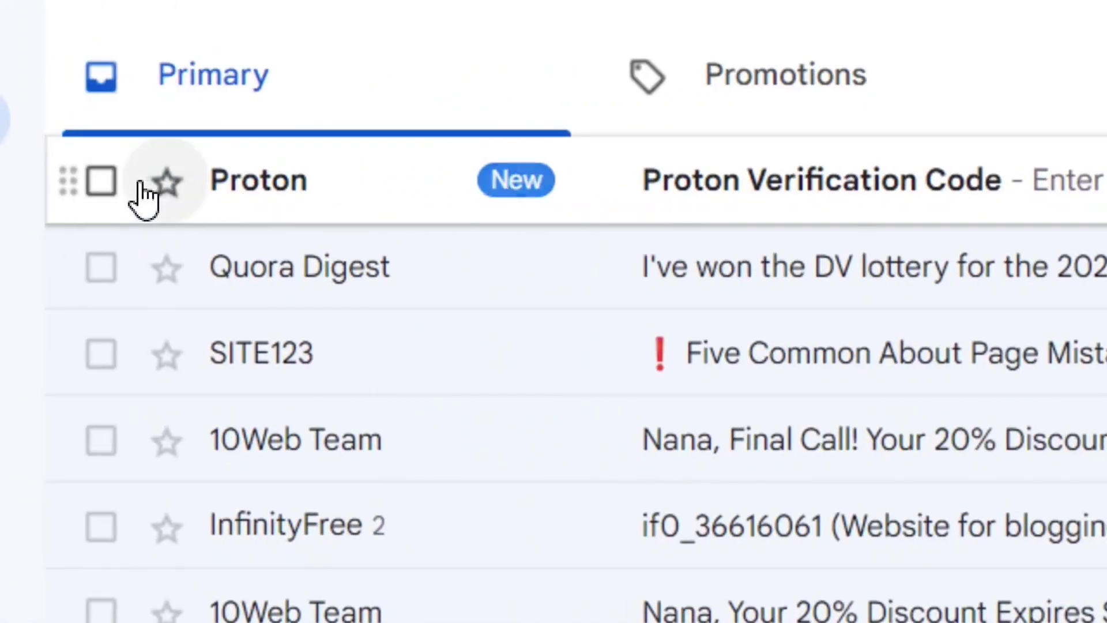
Open the Proton Verification Code email in Gmail and copy the six-digit code
left_click(878, 209)
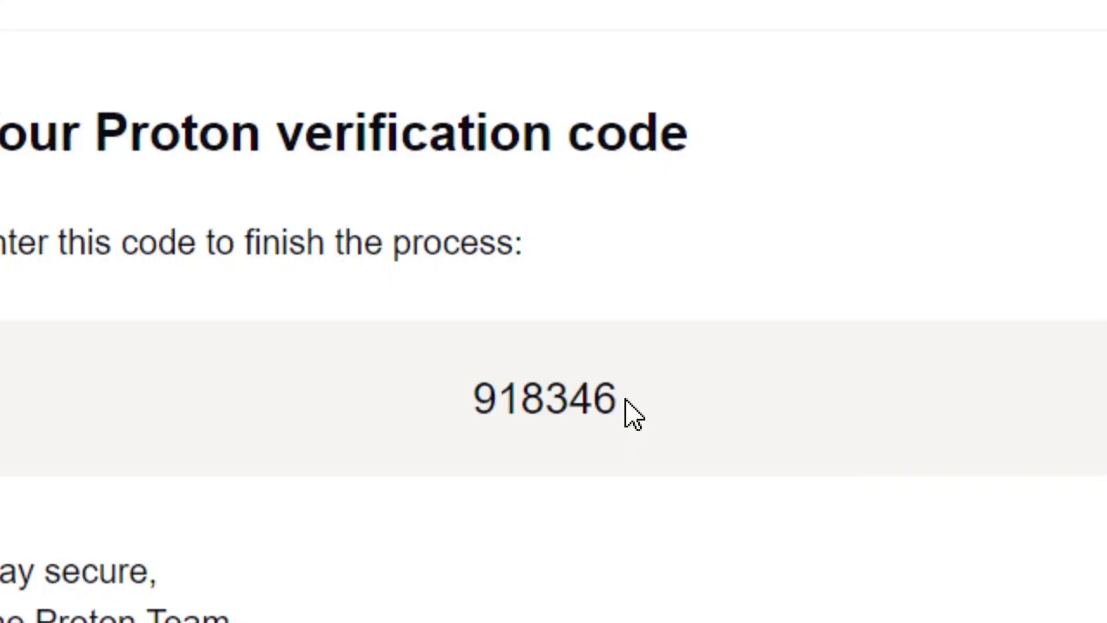
left_click_drag(831, 427, 640, 430)
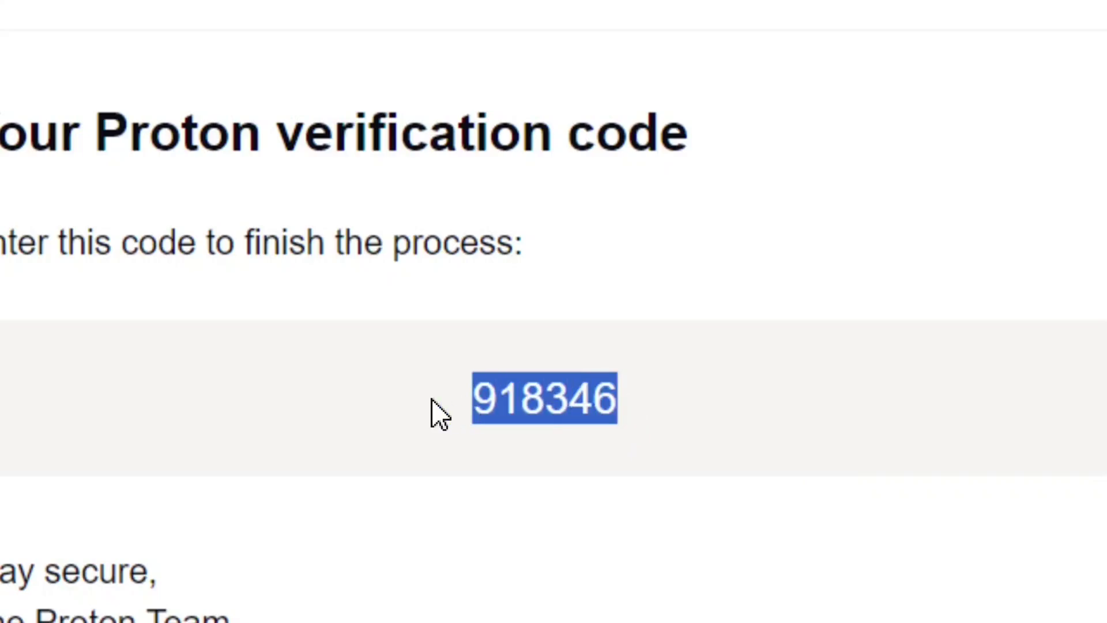
right_click(558, 411)
left_click(708, 92)
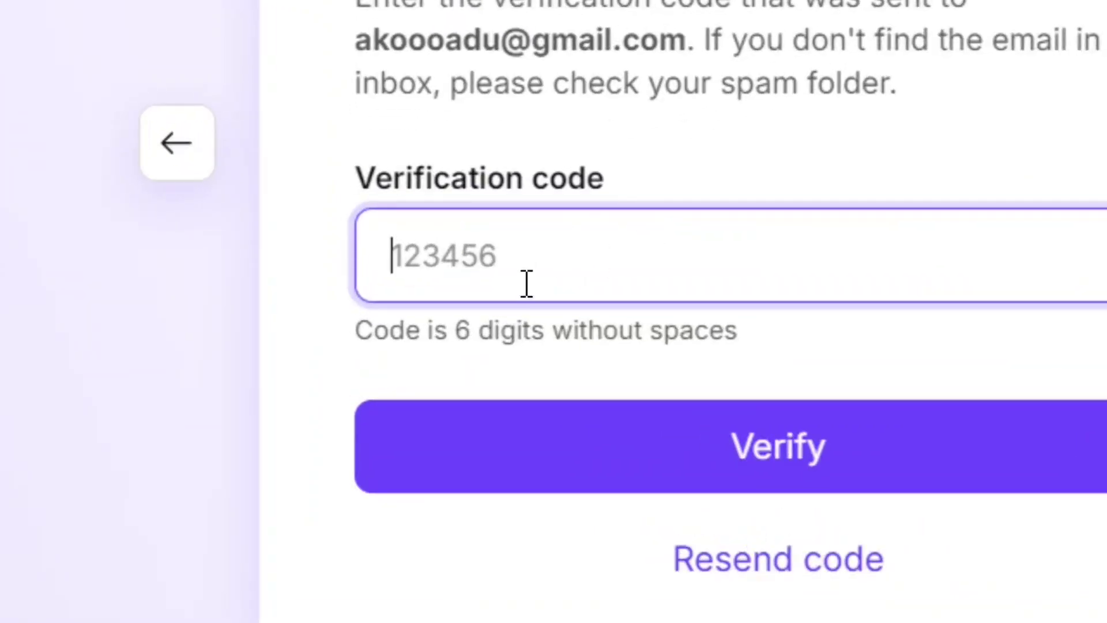
Paste the copied code into the Verification code field and verify it
key("ctrl+v")
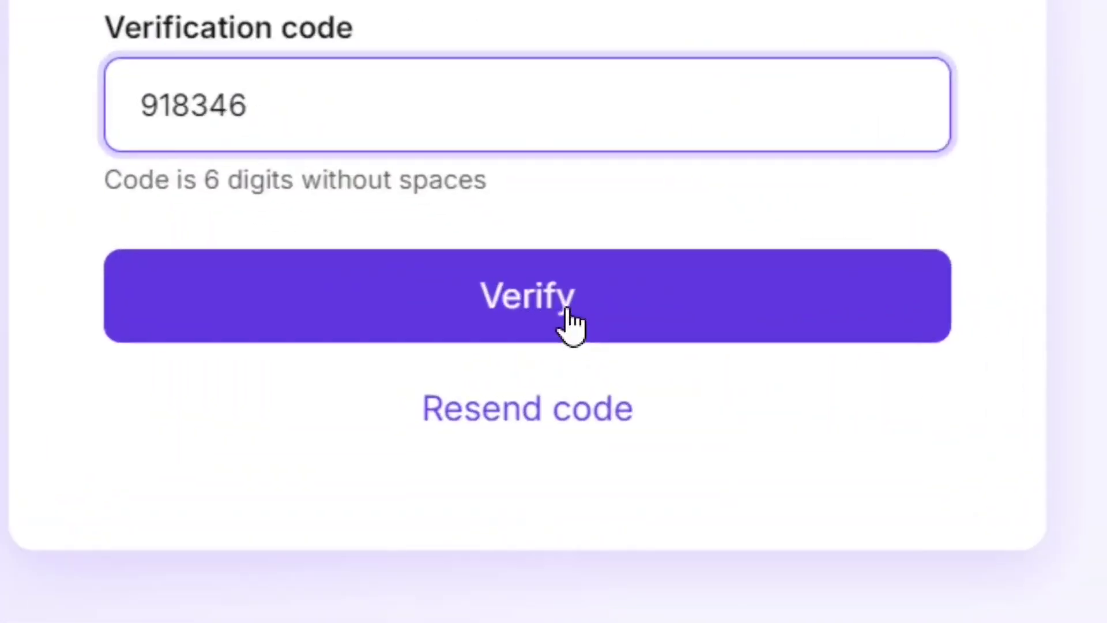
left_click(561, 312)
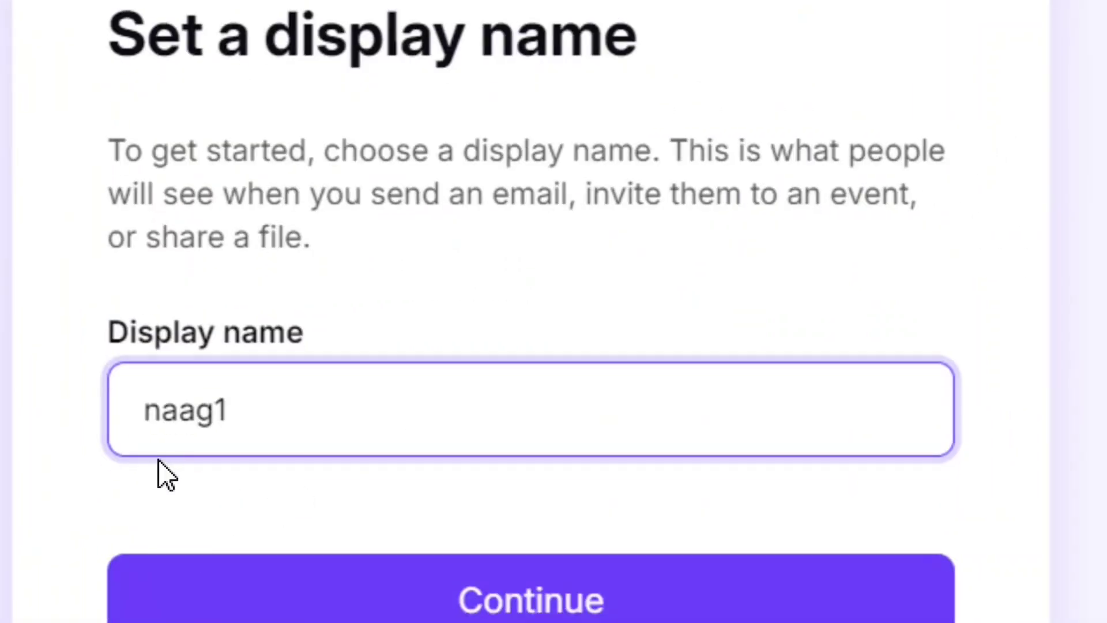
Keep the username-prefilled display name and continue to the recovery step
left_click_drag(272, 406, 110, 431)
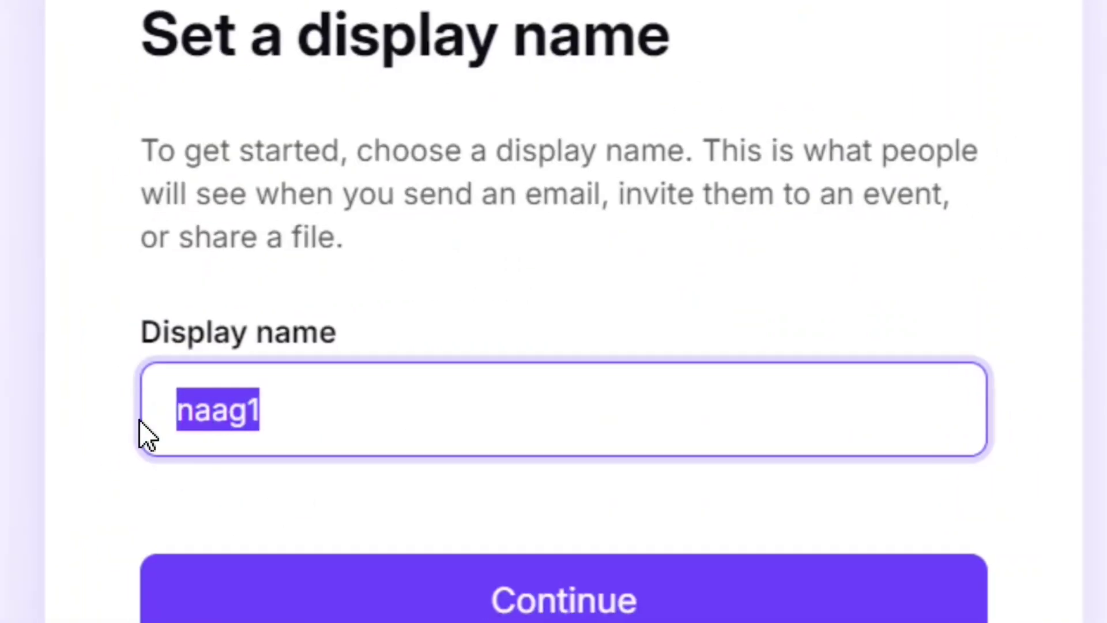
left_click(294, 414)
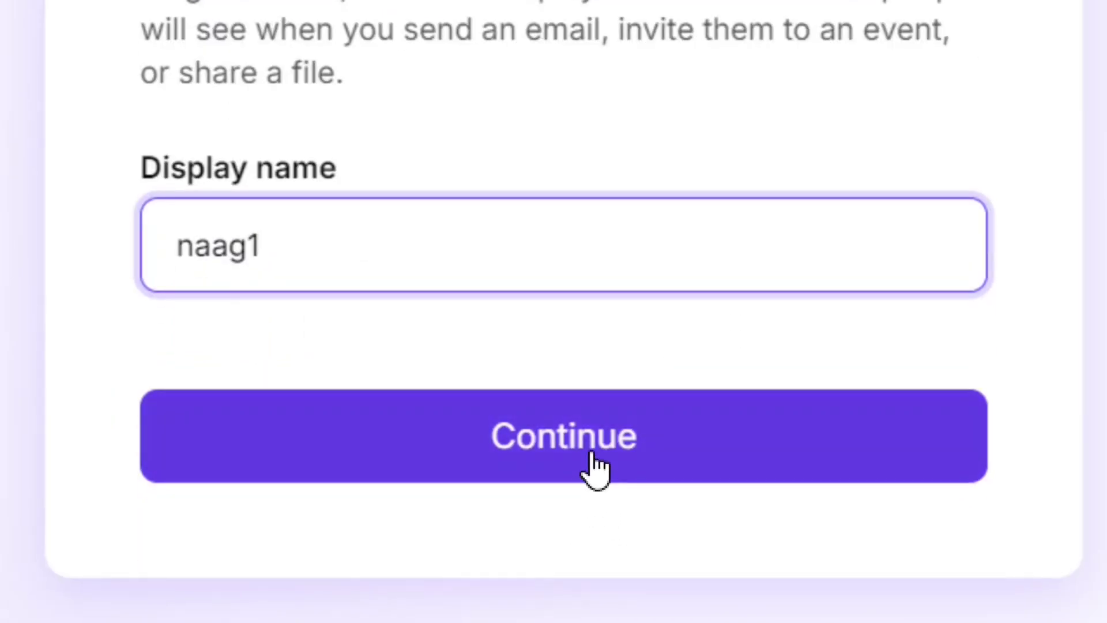
left_click(594, 606)
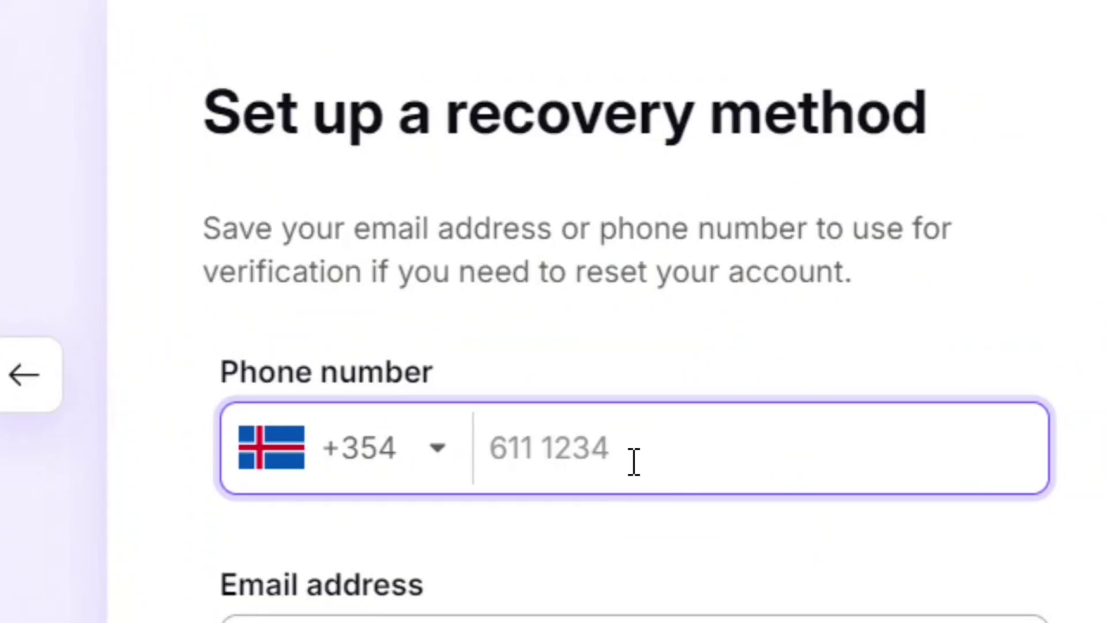
Set the phone country code to Ghana +233, then skip recovery and confirm the warning
left_click(439, 464)
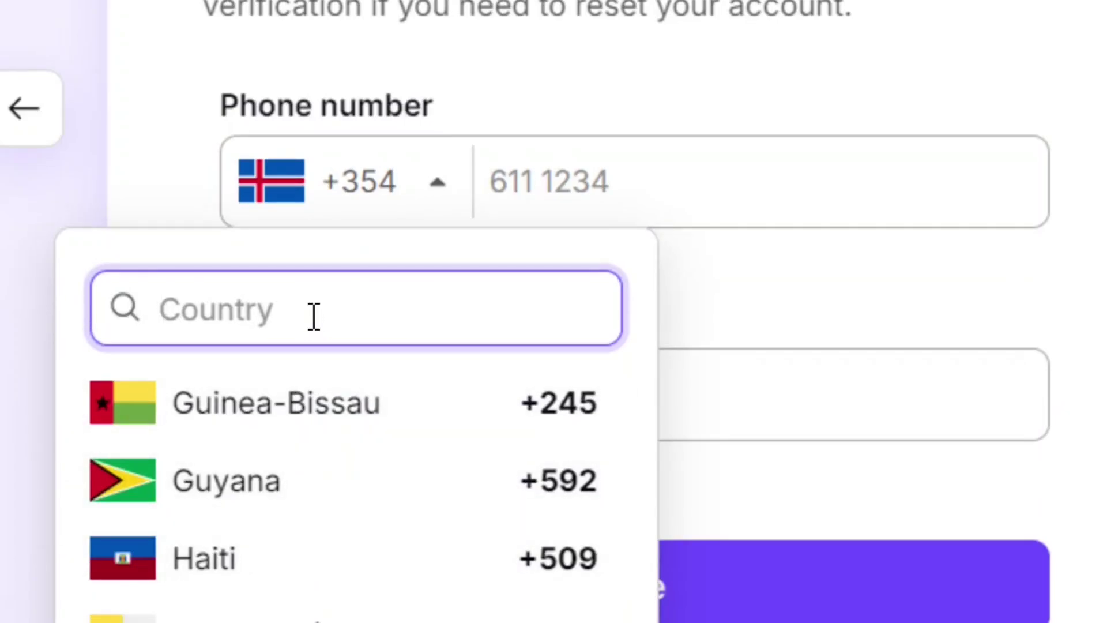
type("ghana")
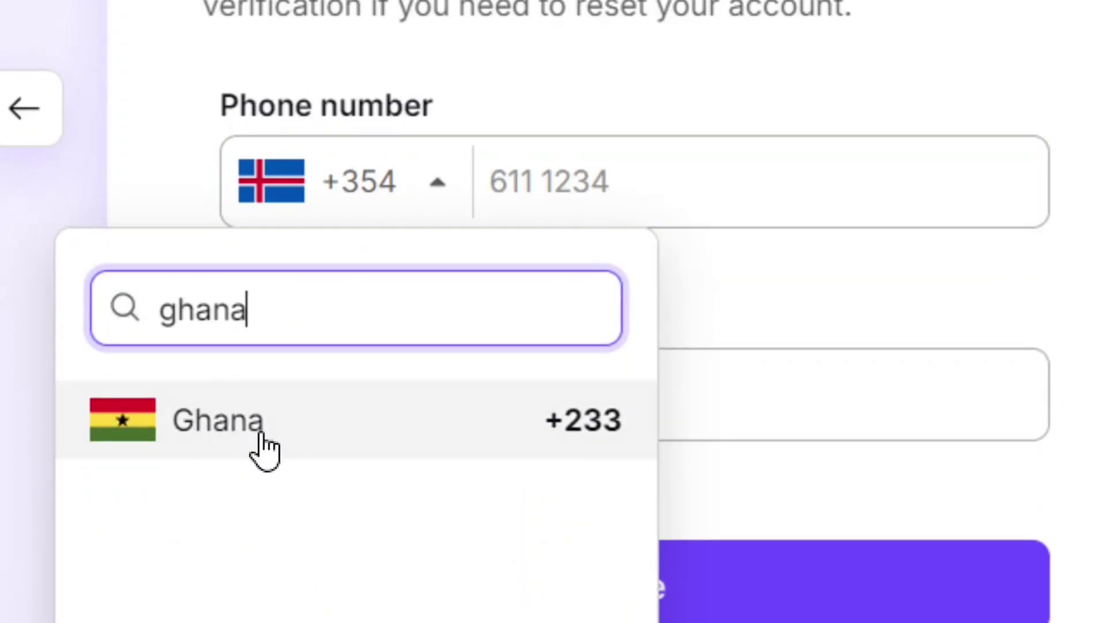
left_click(237, 452)
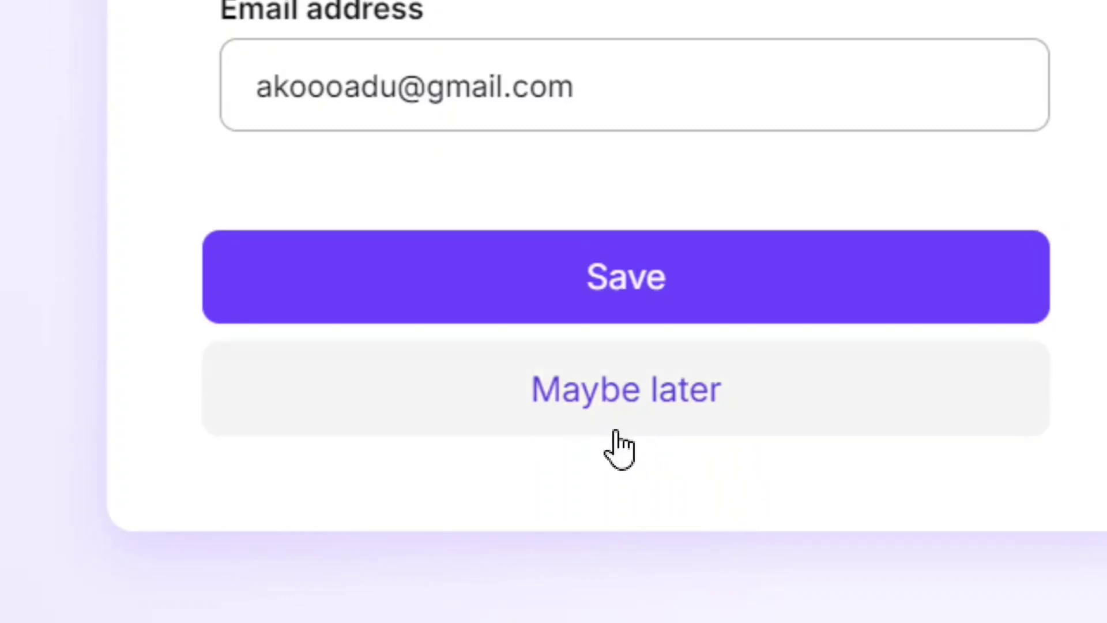
left_click(642, 396)
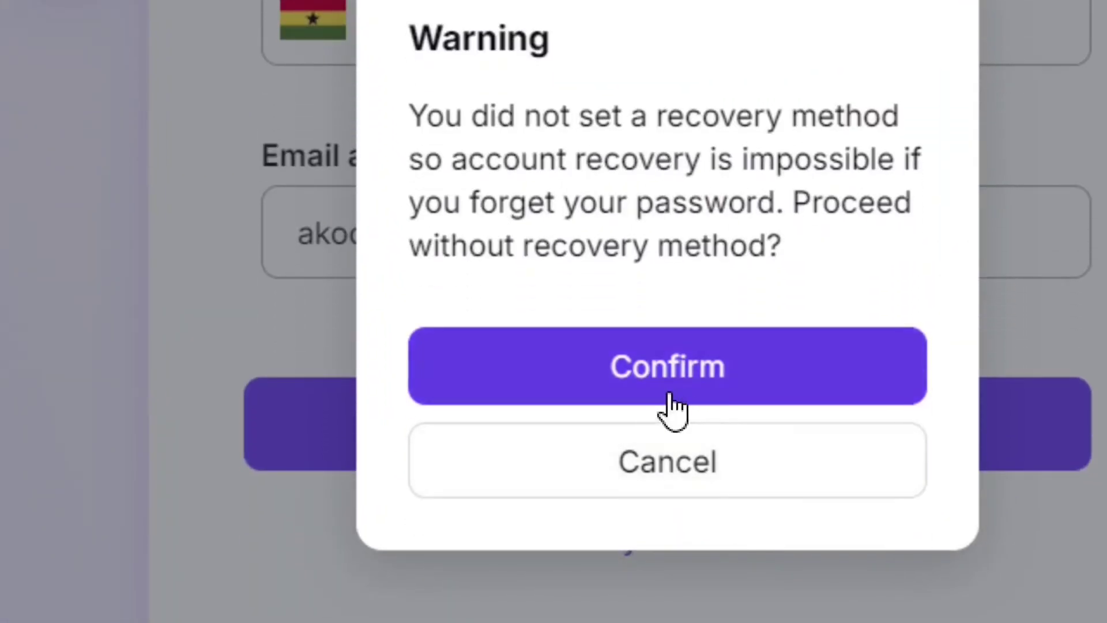
left_click(678, 363)
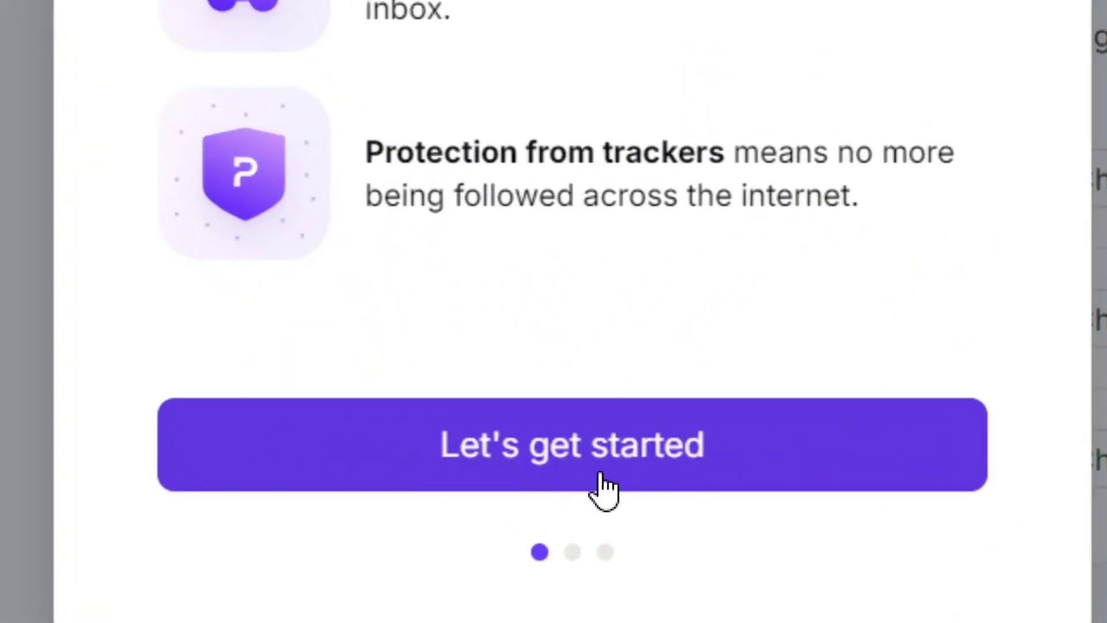
Start the walkthrough, decline the desktop app, and keep the default theme to reach the inbox
left_click(601, 488)
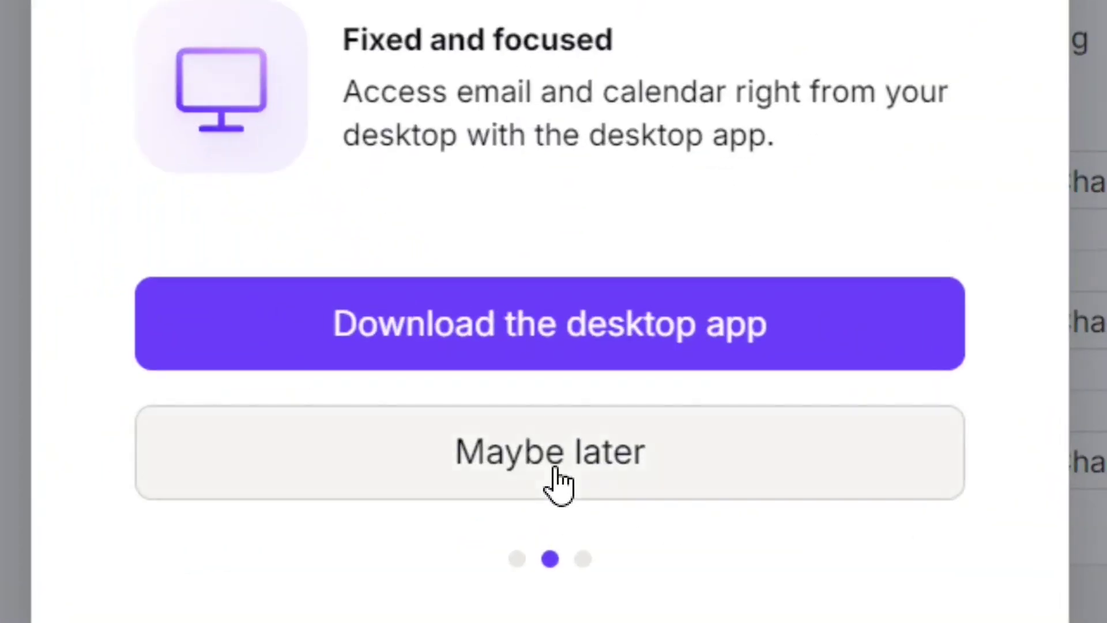
left_click(555, 469)
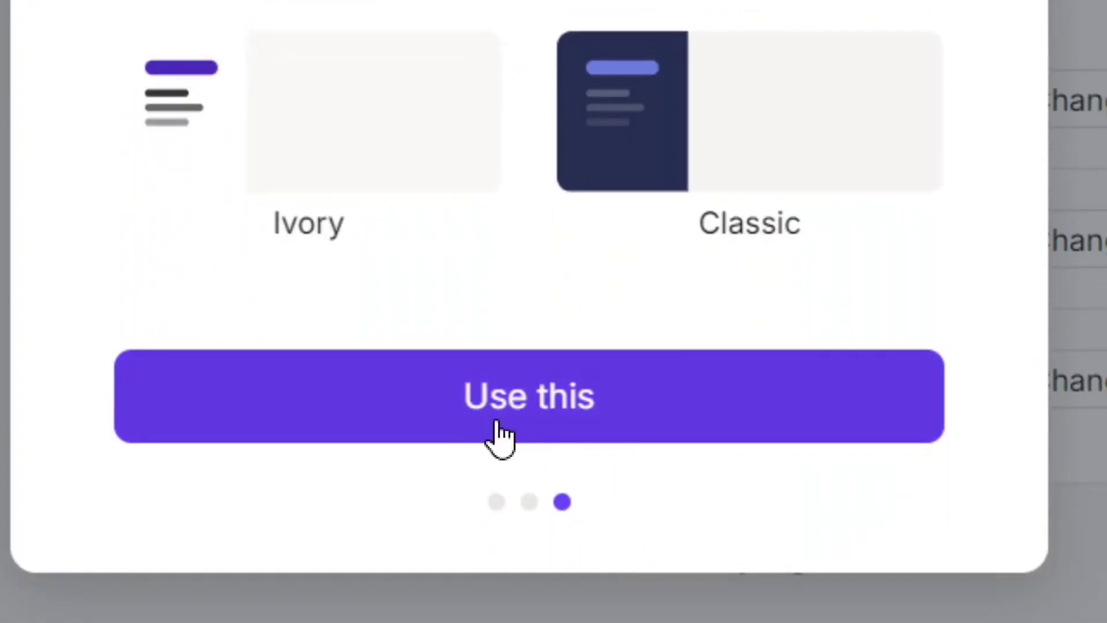
left_click(543, 408)
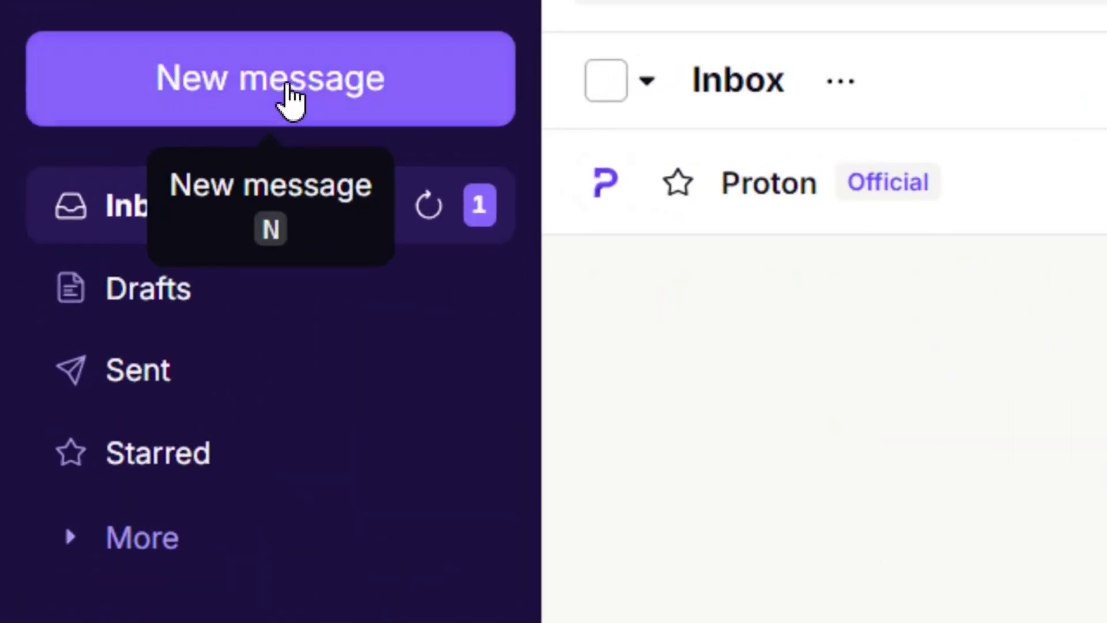
Open a blank New message composer with empty To and Subject fields
left_click(288, 88)
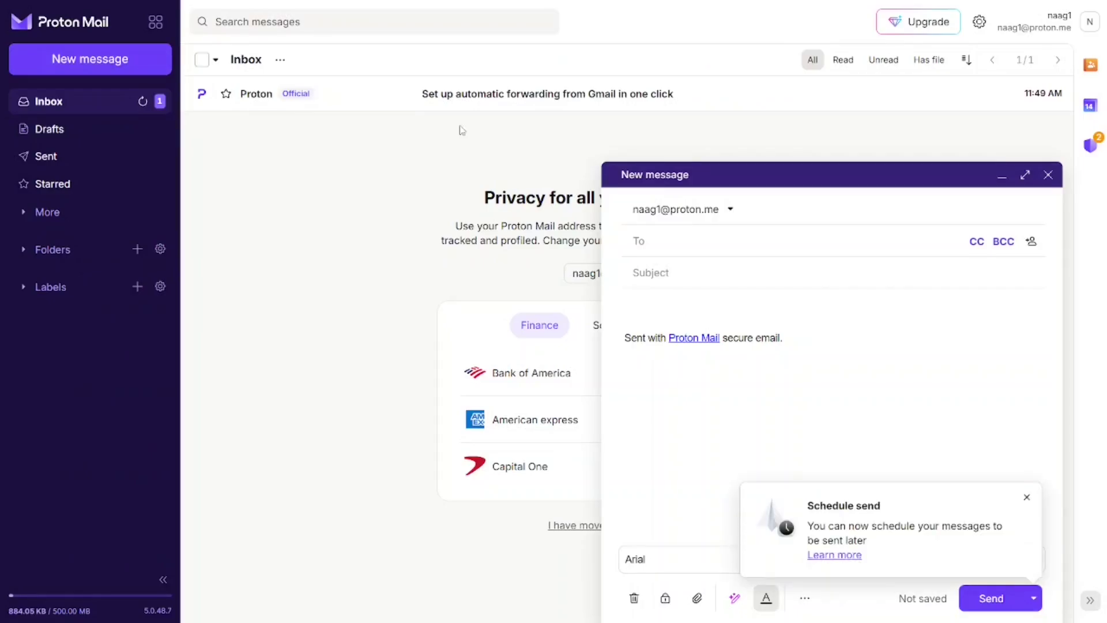